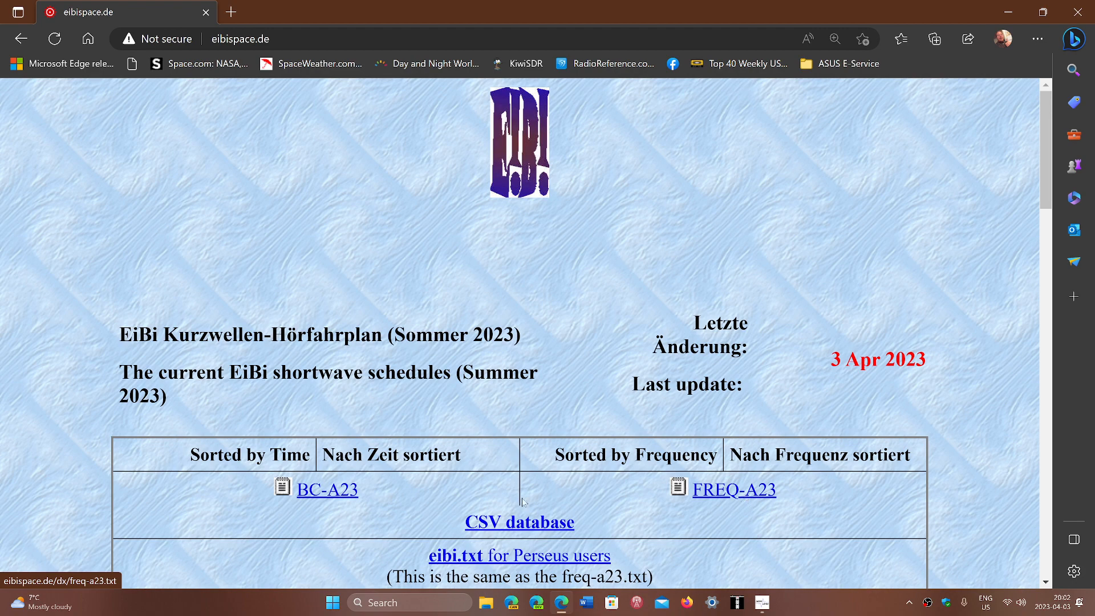
Open the time-sorted BC-A23 shortwave schedule and look through the stations broadcasting from 0000 to 0100 UTC.
{"action": "left_click", "coordinate": [319, 490]}
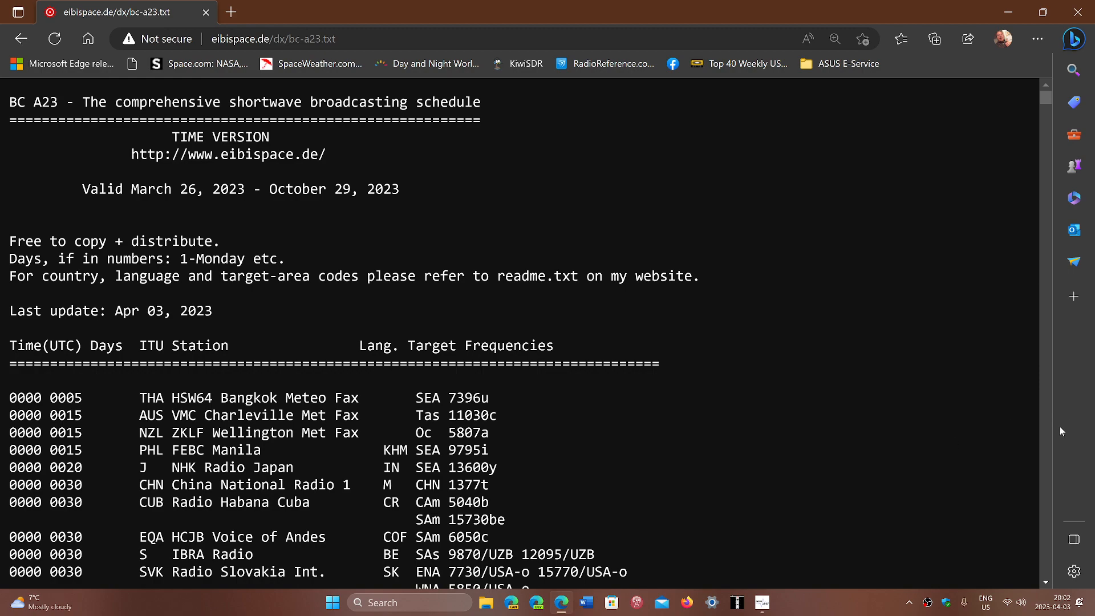
{"action": "scroll", "coordinate": [1043, 440], "scroll_direction": "down", "scroll_amount": 7}
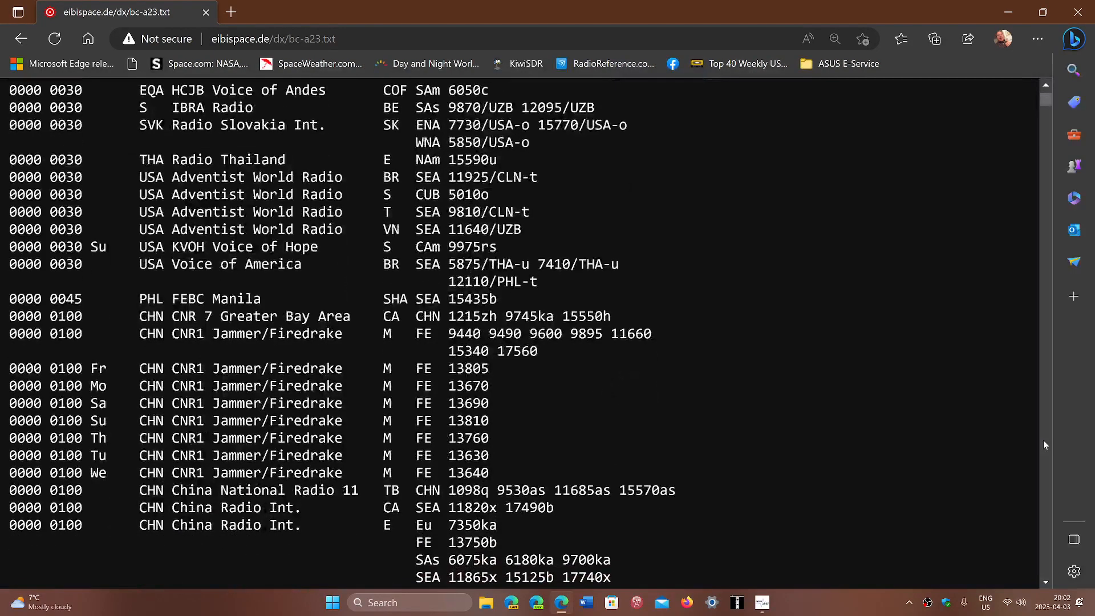
{"action": "scroll", "coordinate": [1045, 444], "scroll_direction": "down", "scroll_amount": 7}
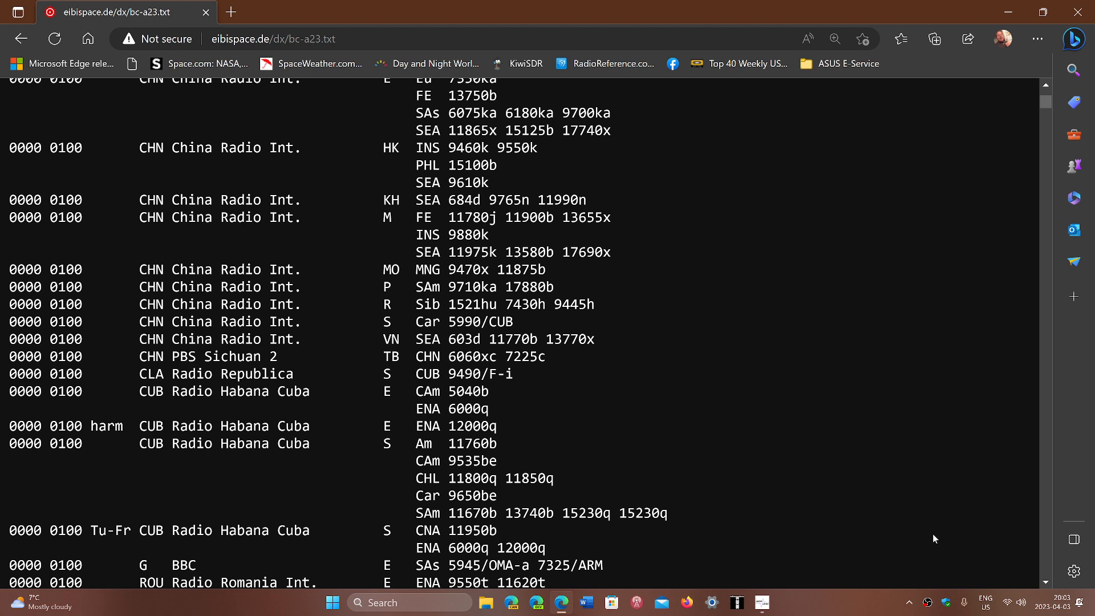
{"action": "left_click", "coordinate": [1046, 583]}
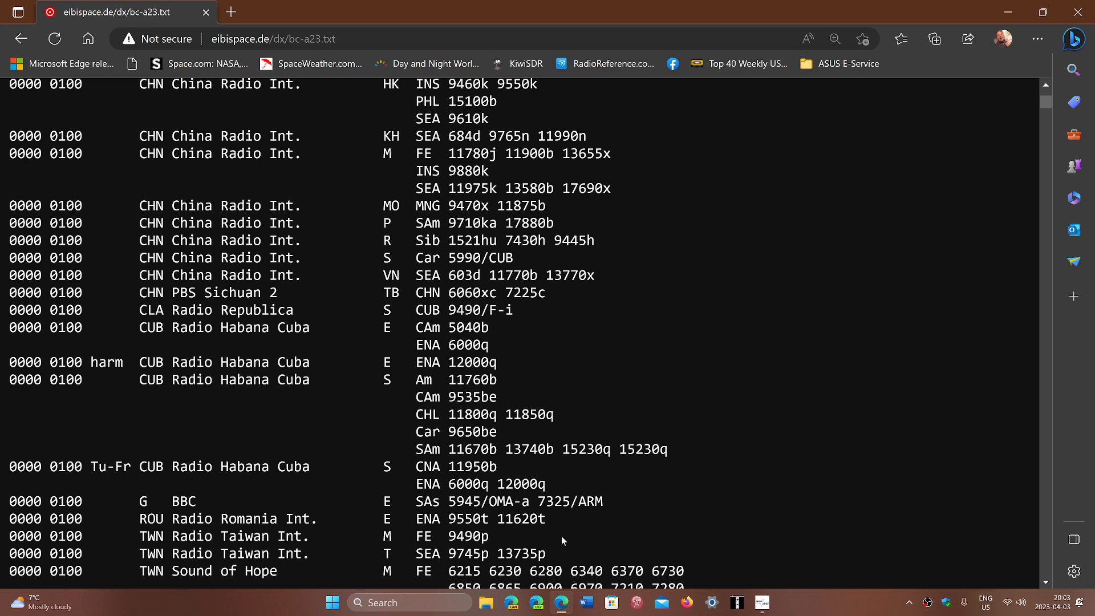
Switch to SDRuno, tune the receiver to Radio Romania International's 9550 kHz frequency and raise the volume.
{"action": "left_click", "coordinate": [561, 601]}
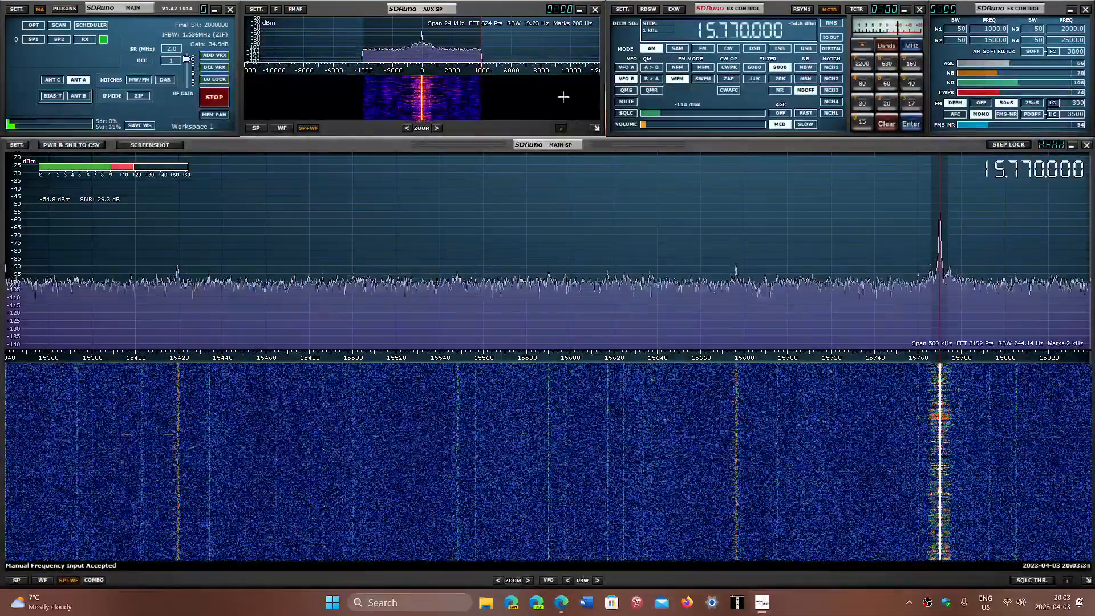
{"action": "left_click", "coordinate": [720, 35]}
{"action": "type", "text": "1000."}
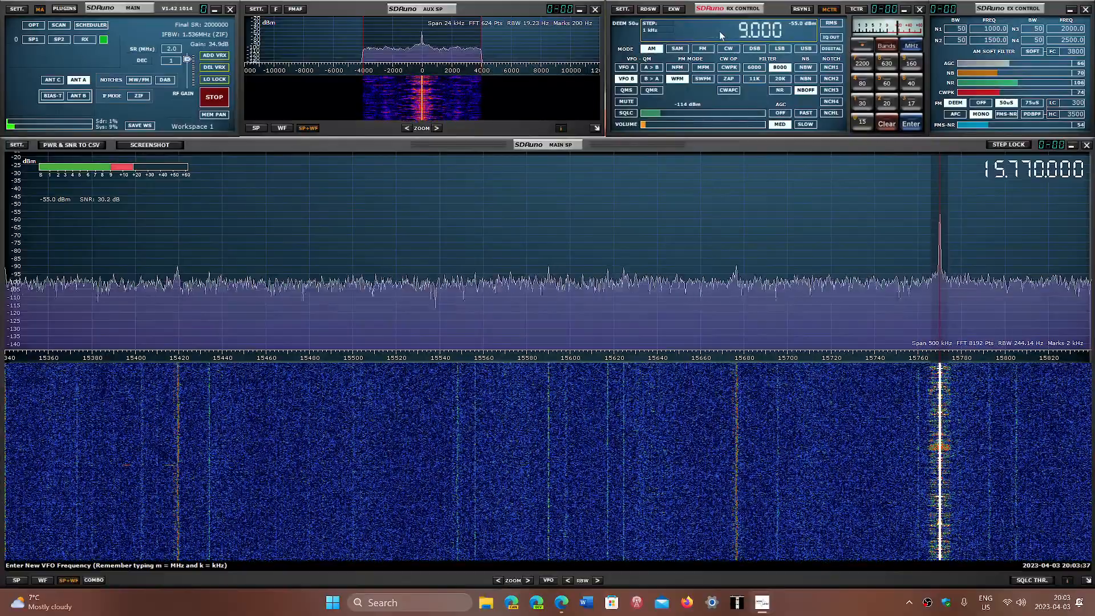
{"action": "type", "text": "0"}
{"action": "key", "text": "Return"}
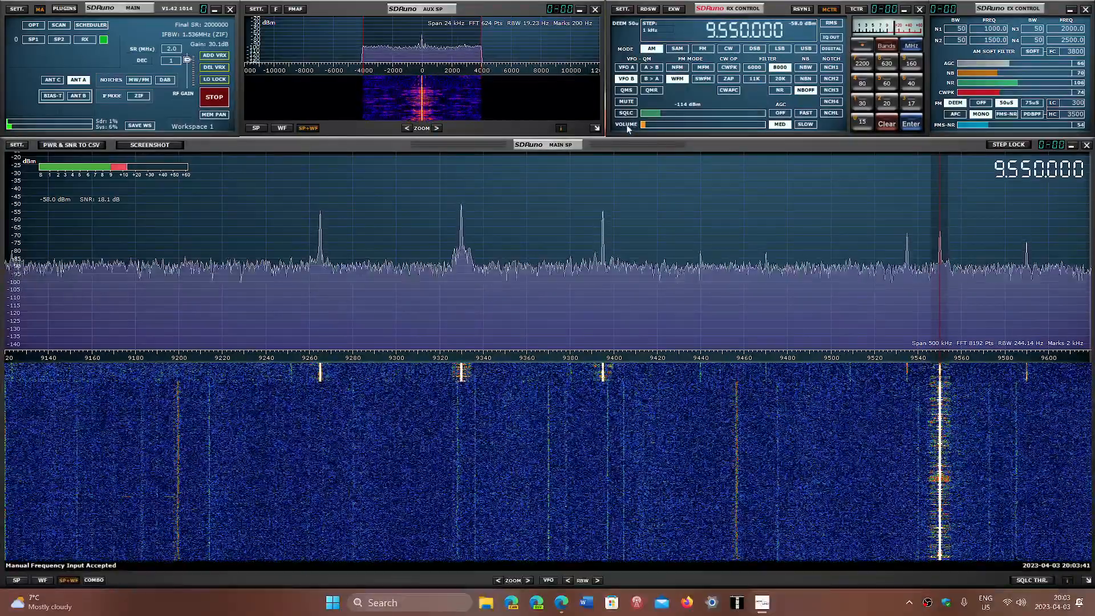
{"action": "left_click", "coordinate": [666, 125]}
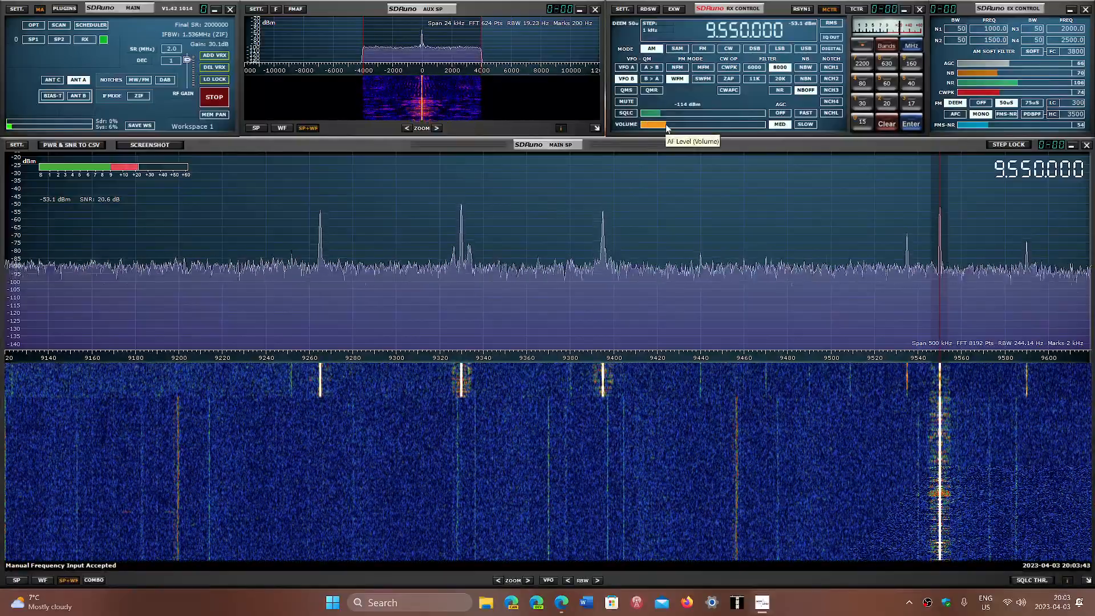
Tune the receiver to Radio Romania International's 11620 kHz frequency and lower the volume.
{"action": "left_click", "coordinate": [732, 29]}
{"action": "type", "text": "1"}
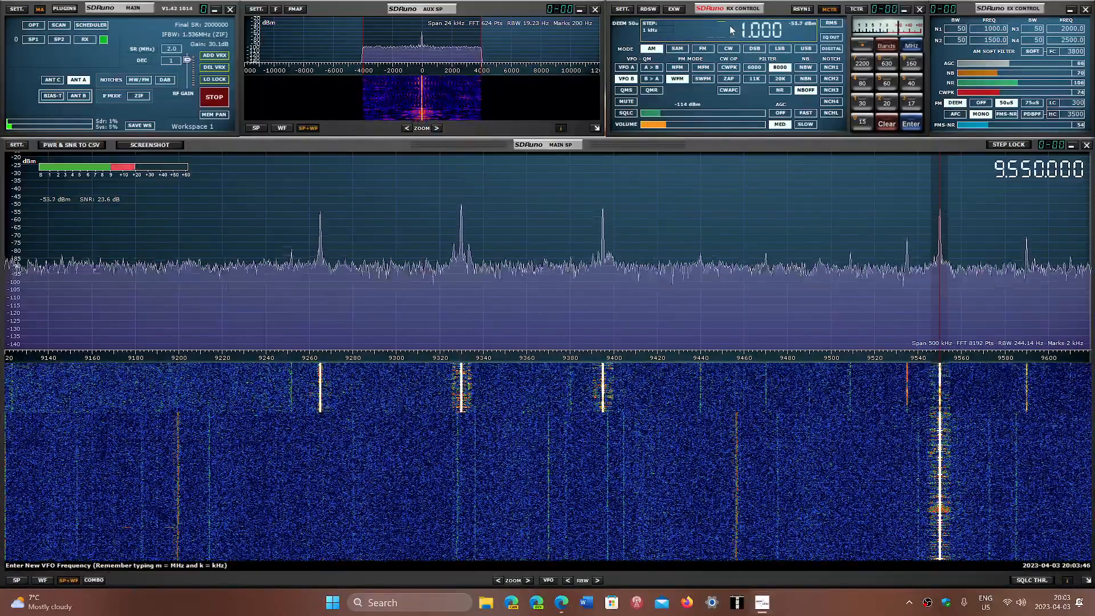
{"action": "type", "text": "1.62"}
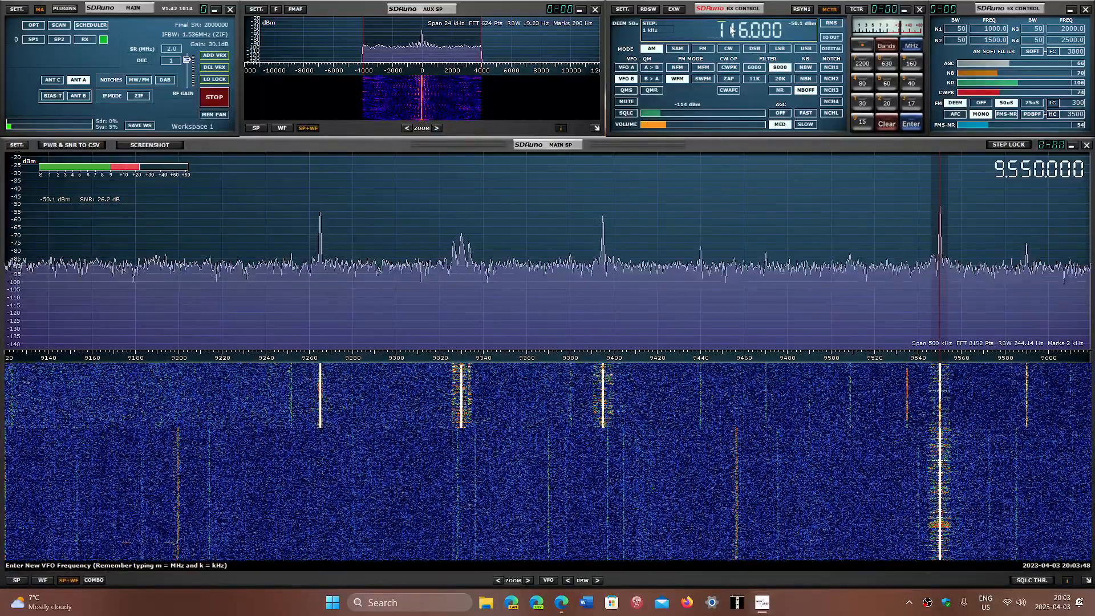
{"action": "type", "text": "0"}
{"action": "key", "text": "Return"}
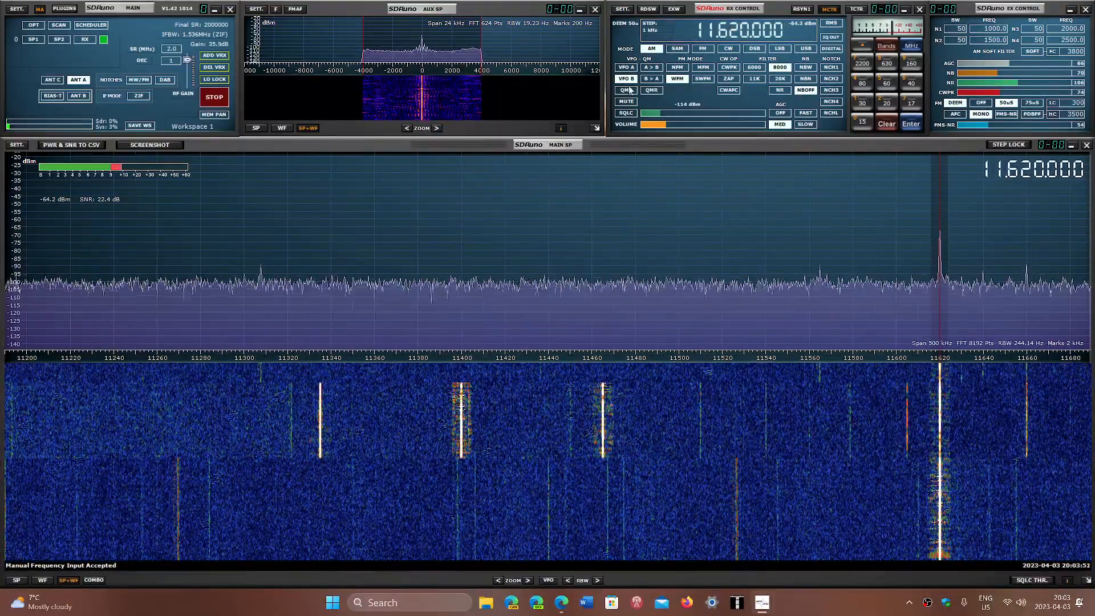
{"action": "left_click", "coordinate": [649, 129]}
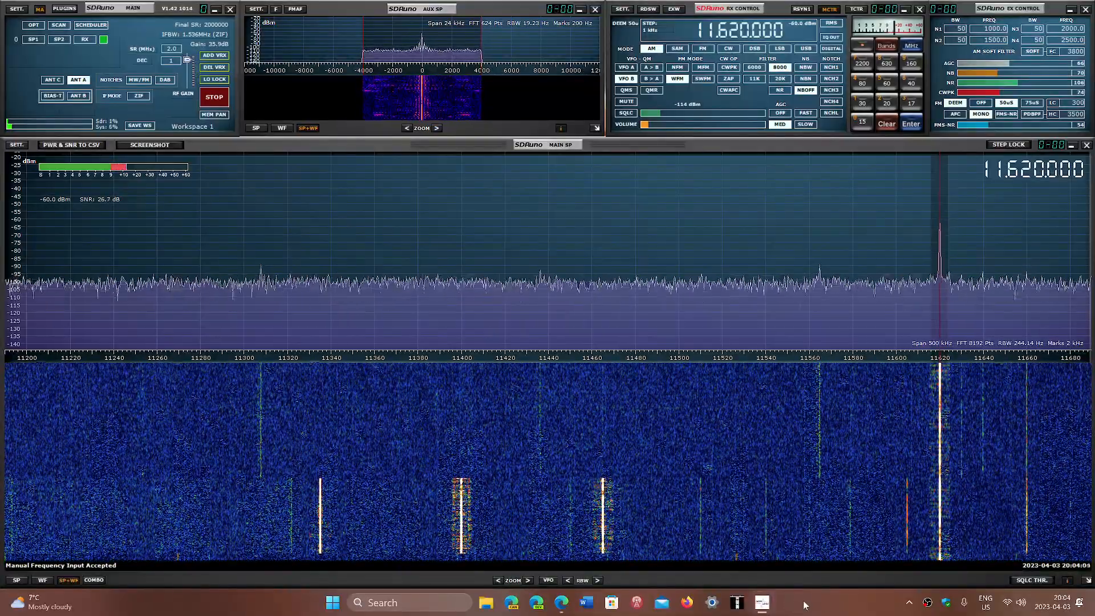
Check the BBC entry in the browser's schedule and tune the SDRuno receiver to 7325 kHz.
{"action": "left_click", "coordinate": [561, 604]}
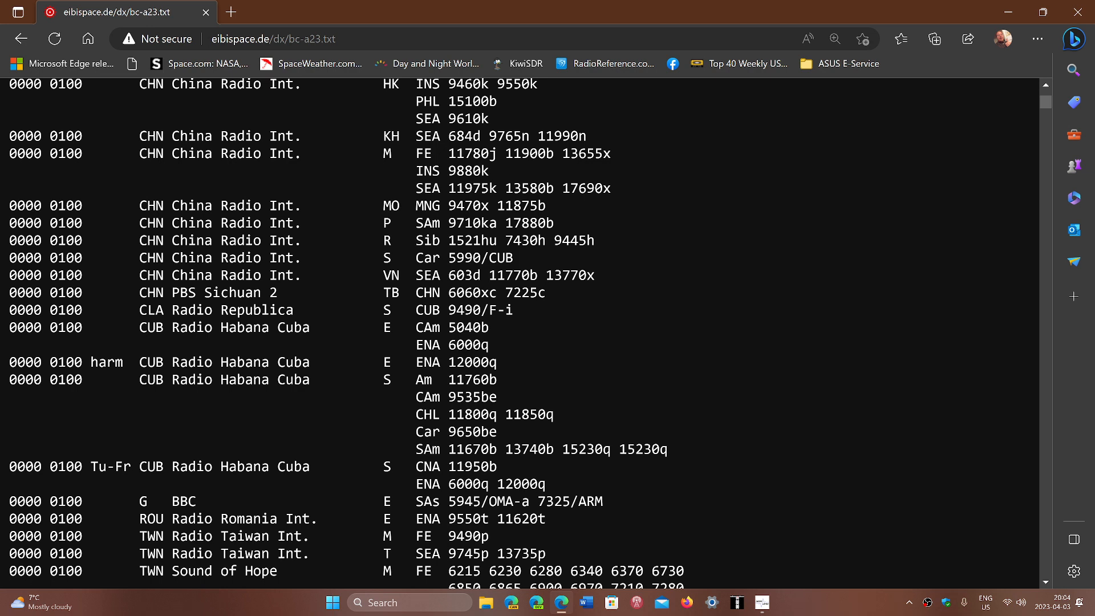
{"action": "left_click", "coordinate": [563, 604]}
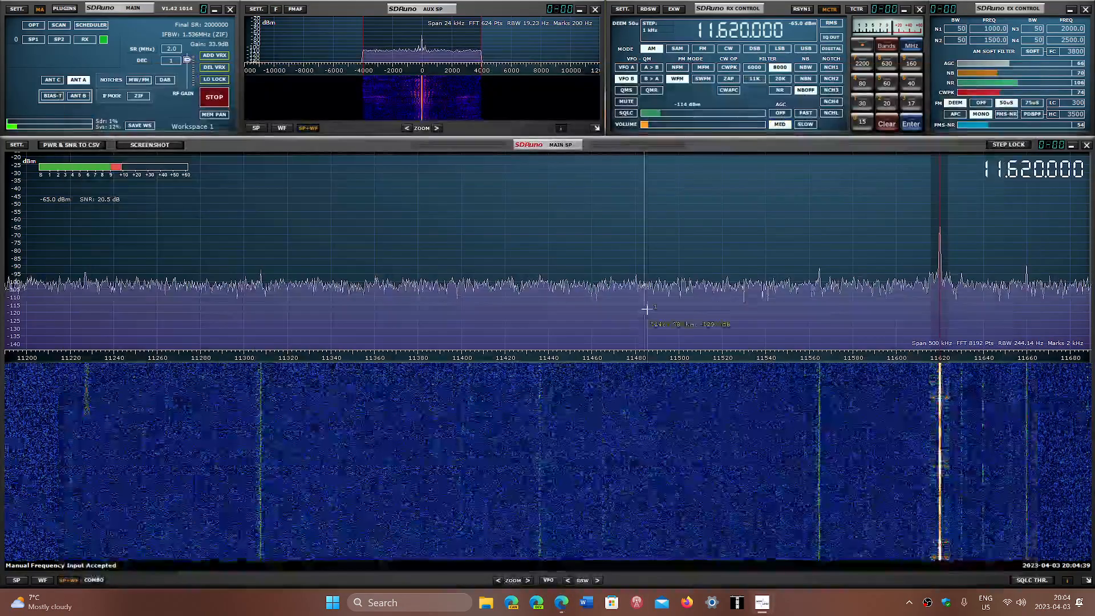
{"action": "left_click", "coordinate": [717, 26]}
{"action": "type", "text": "1000"}
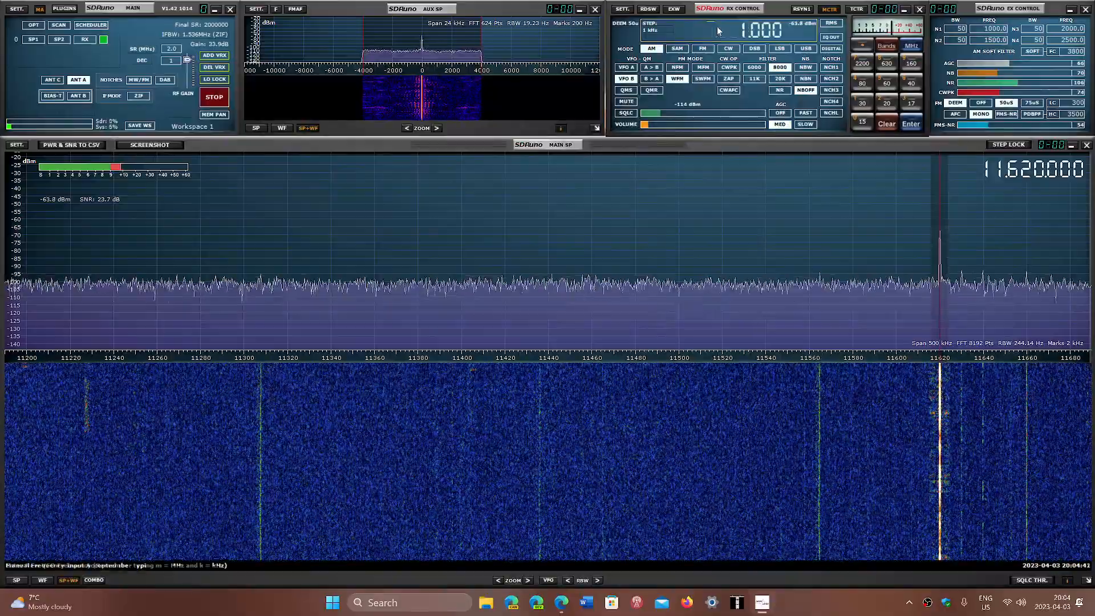
{"action": "type", "text": "7325"}
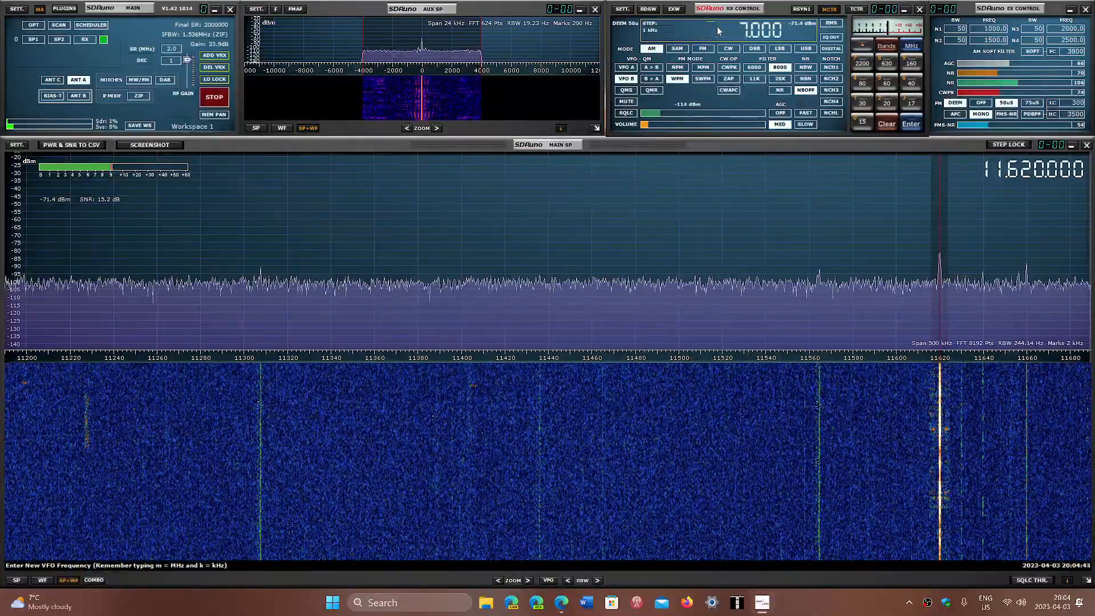
{"action": "key", "text": "Return"}
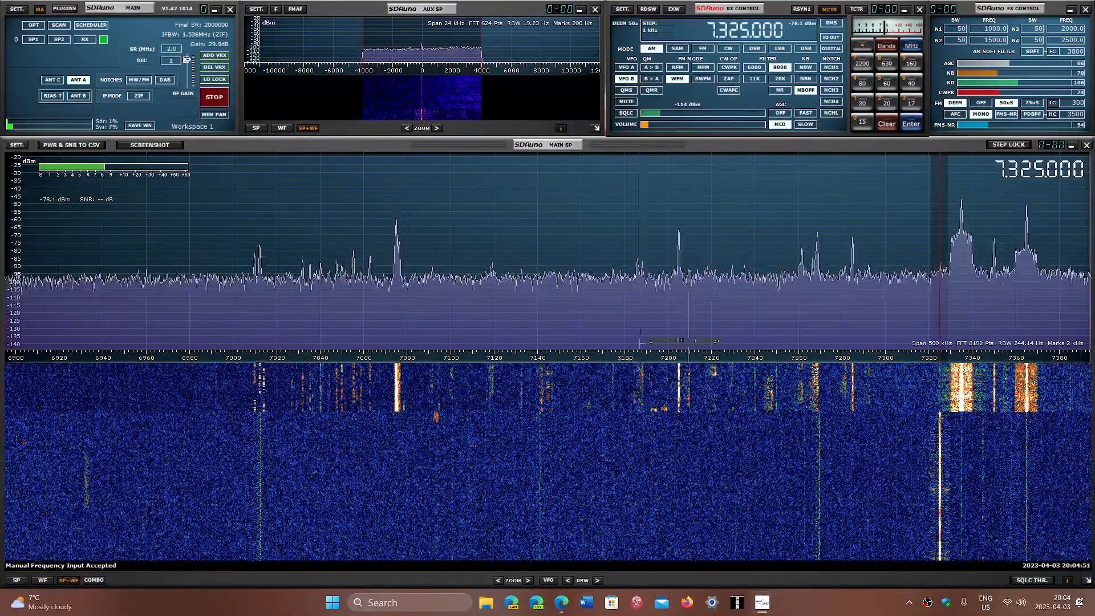
Switch to Edge, look further through the time-sorted schedule and open the frequency-sorted FREQ-A23 list instead.
{"action": "left_click", "coordinate": [564, 607]}
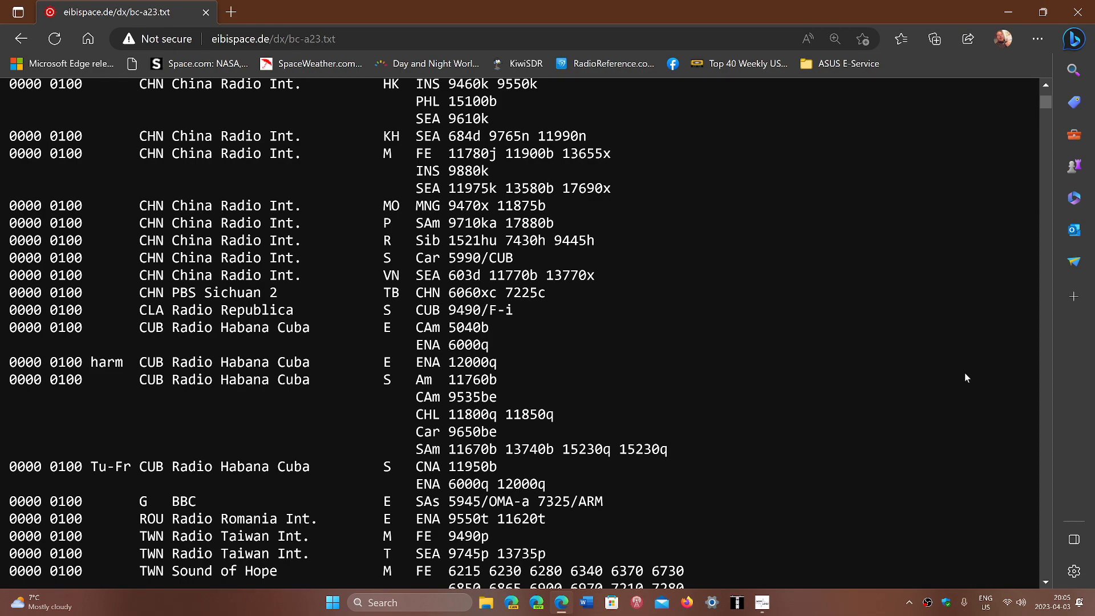
{"action": "left_click", "coordinate": [1044, 421]}
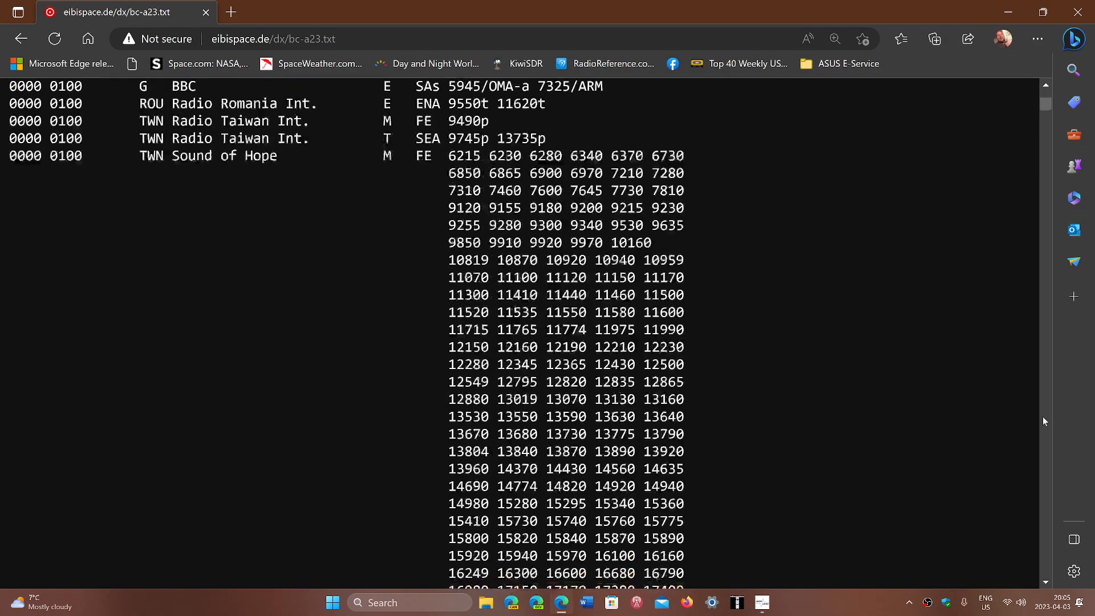
{"action": "left_click", "coordinate": [1044, 421]}
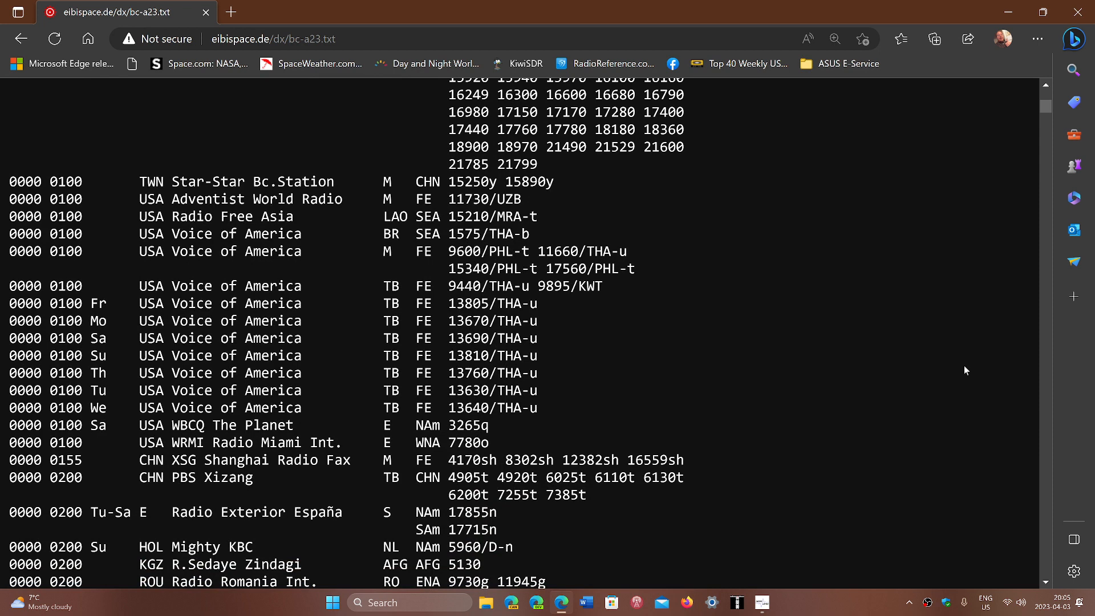
{"action": "left_click", "coordinate": [20, 40]}
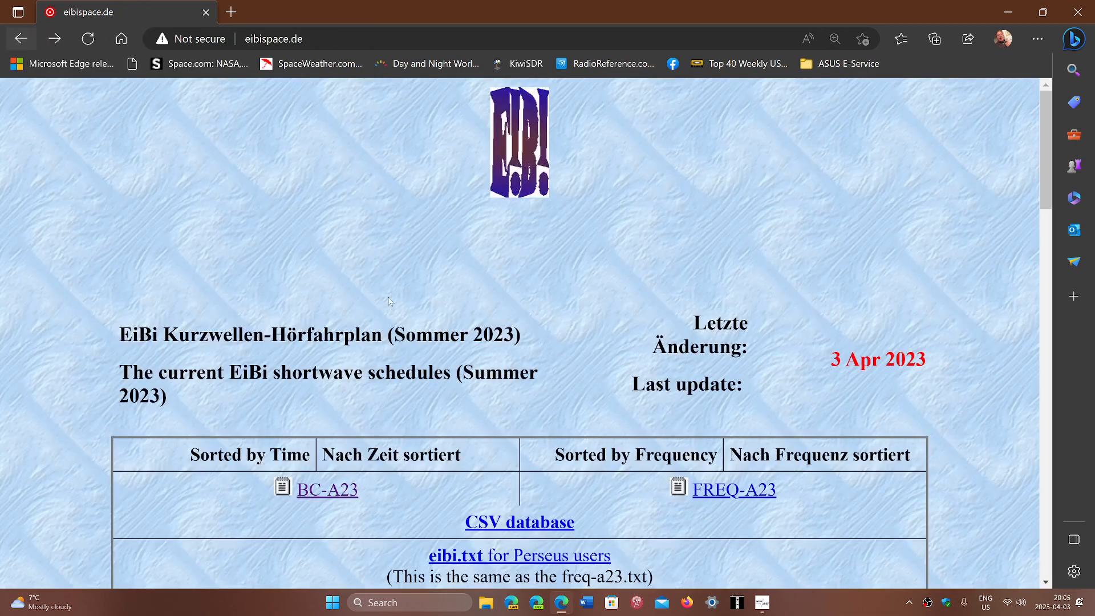
{"action": "left_click", "coordinate": [748, 497]}
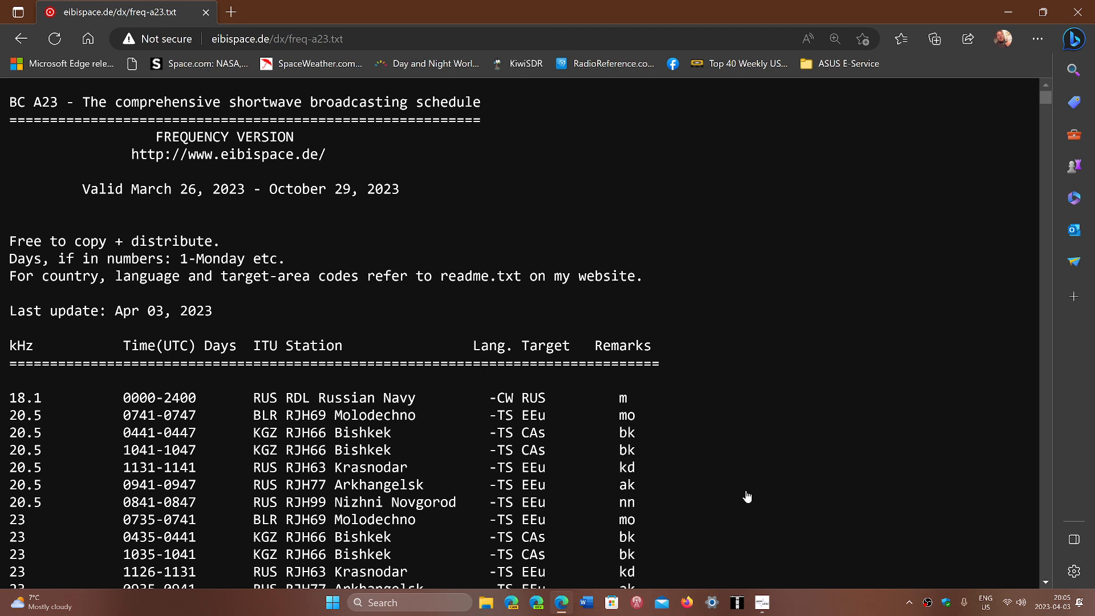
Switch to SDRuno, tune to the signal at 7285 kHz on the spectrum and raise the volume.
{"action": "left_click", "coordinate": [574, 603]}
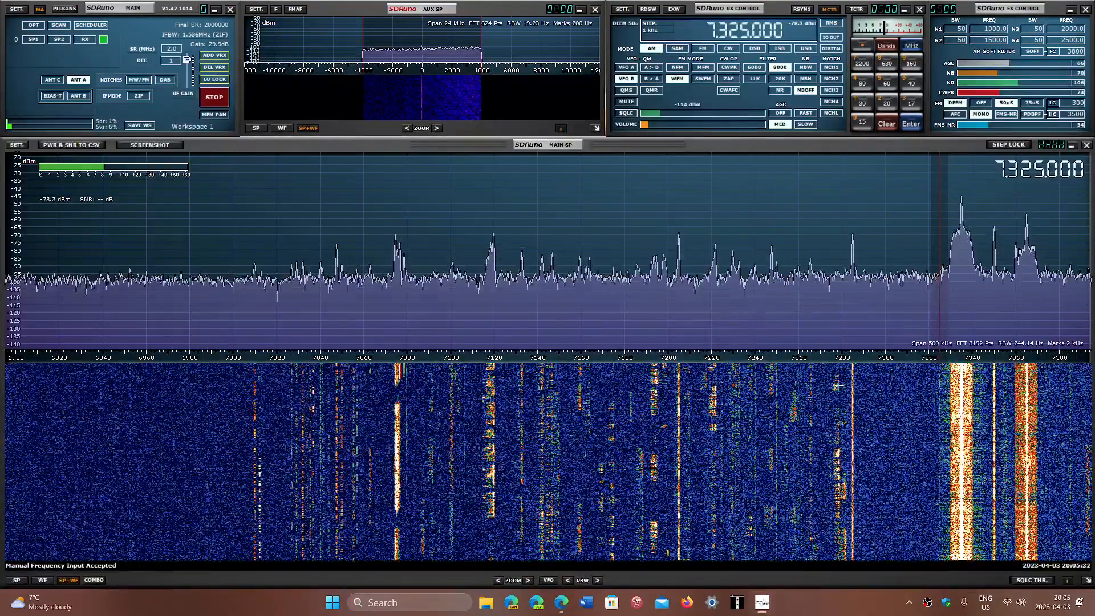
{"action": "left_click", "coordinate": [852, 317]}
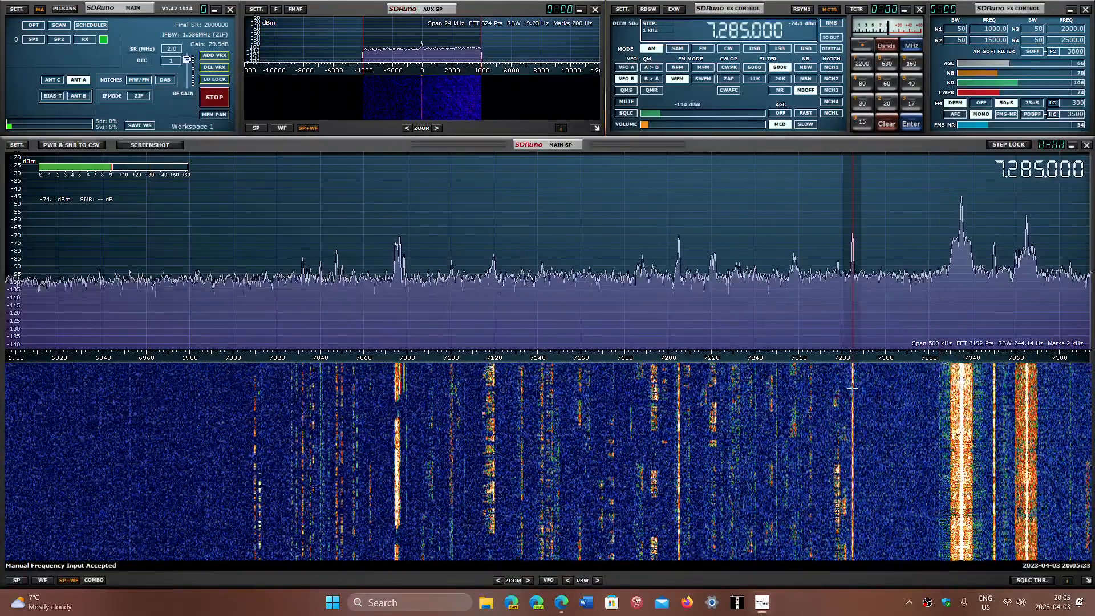
{"action": "left_click", "coordinate": [670, 126]}
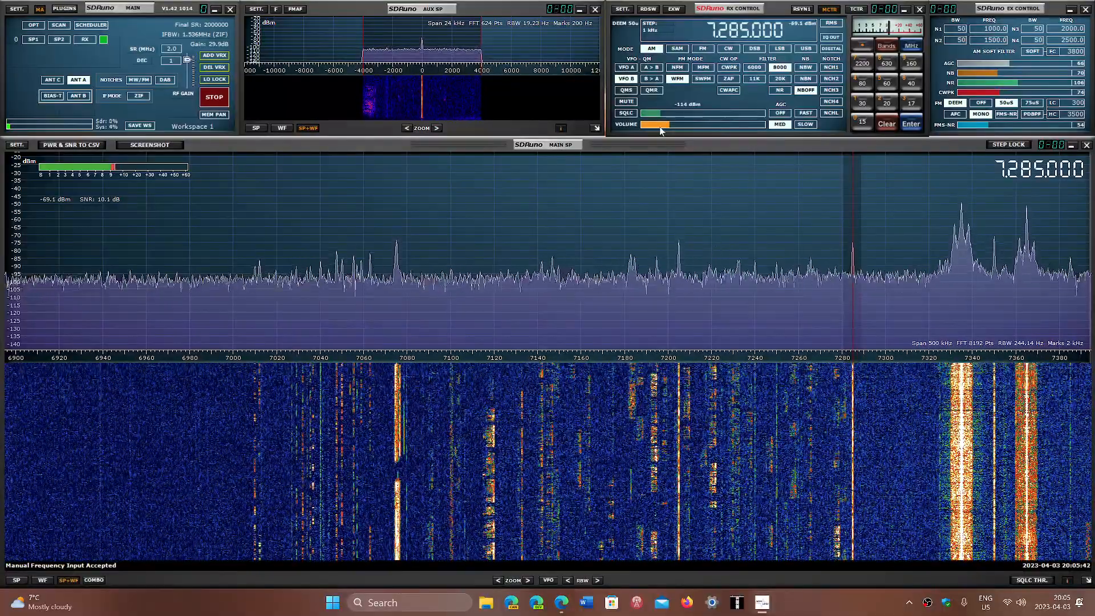
Set the receiver filter to 6000 for the 7285 kHz signal and turn the volume down low.
{"action": "left_click", "coordinate": [661, 128]}
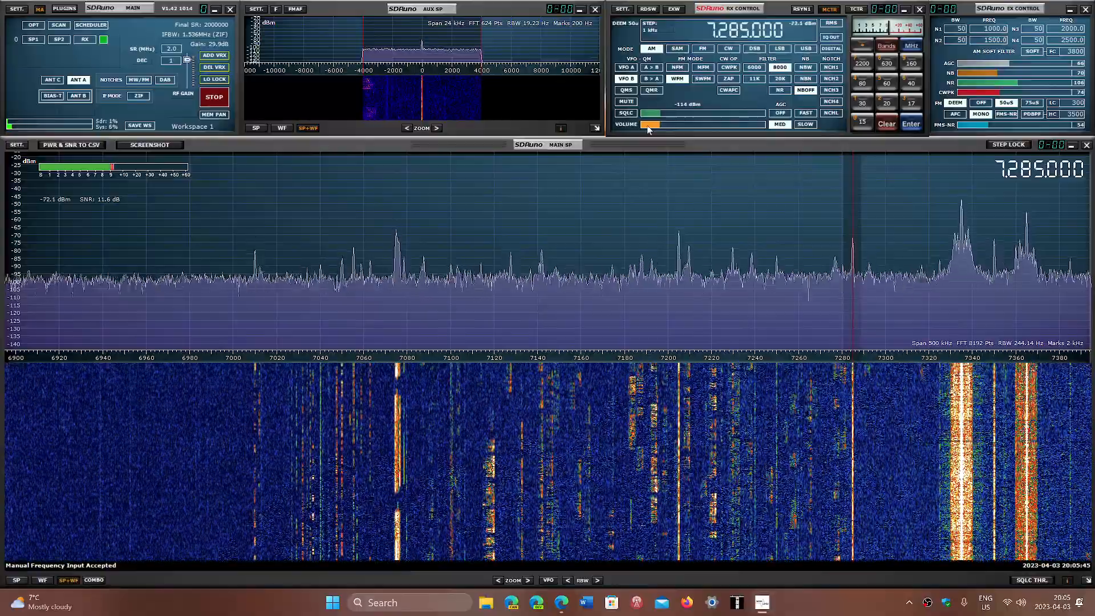
{"action": "left_click", "coordinate": [647, 126]}
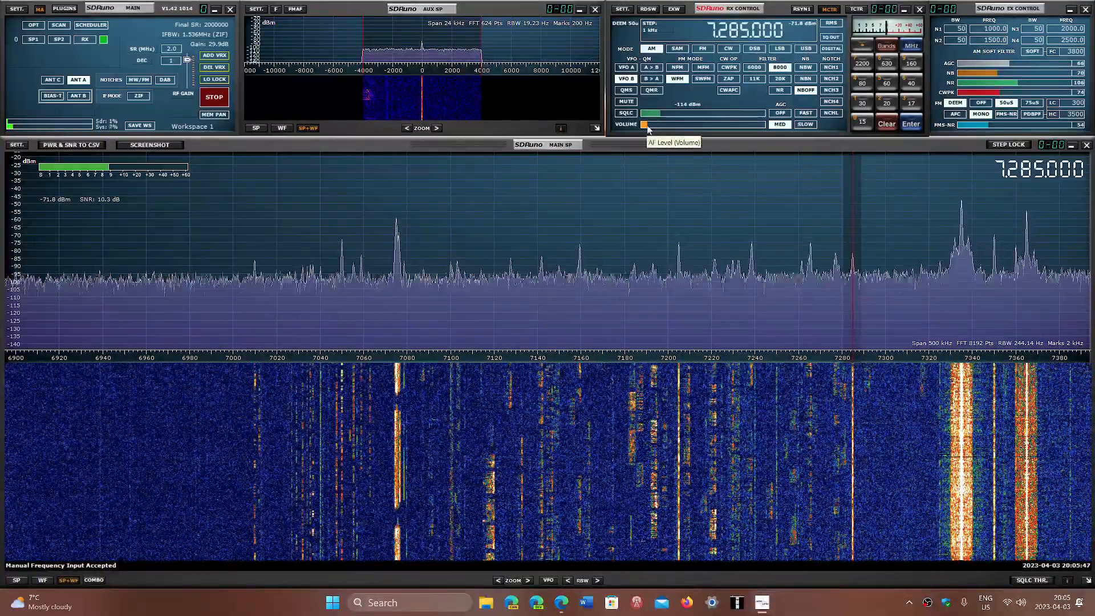
{"action": "mouse_move", "coordinate": [647, 127]}
{"action": "left_mouse_down"}
{"action": "mouse_move", "coordinate": [666, 129]}
{"action": "mouse_move", "coordinate": [647, 126]}
{"action": "left_mouse_up"}
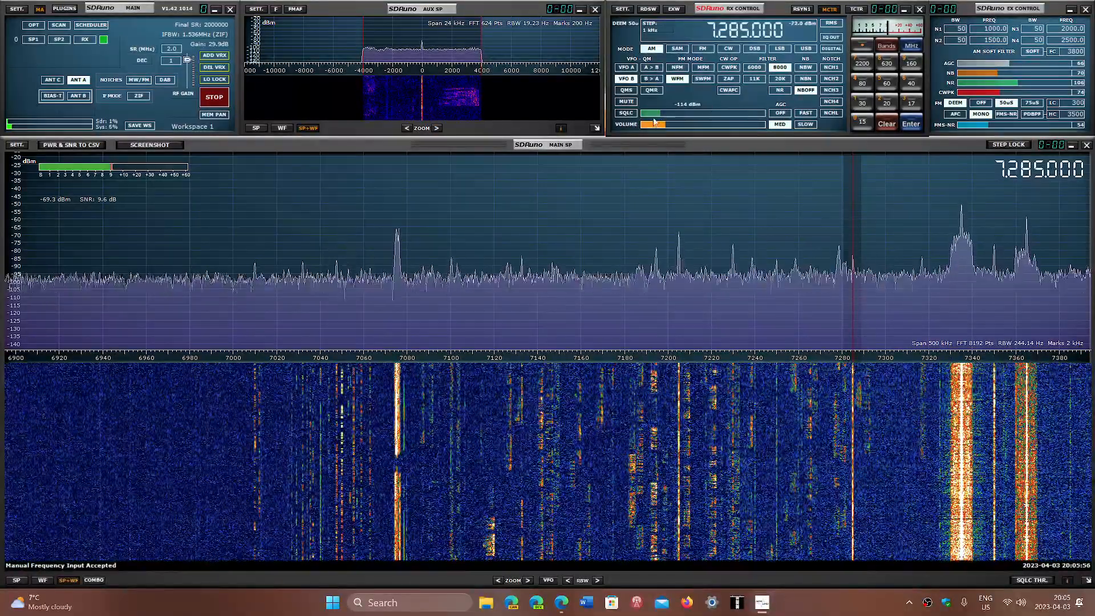
{"action": "left_click", "coordinate": [754, 67]}
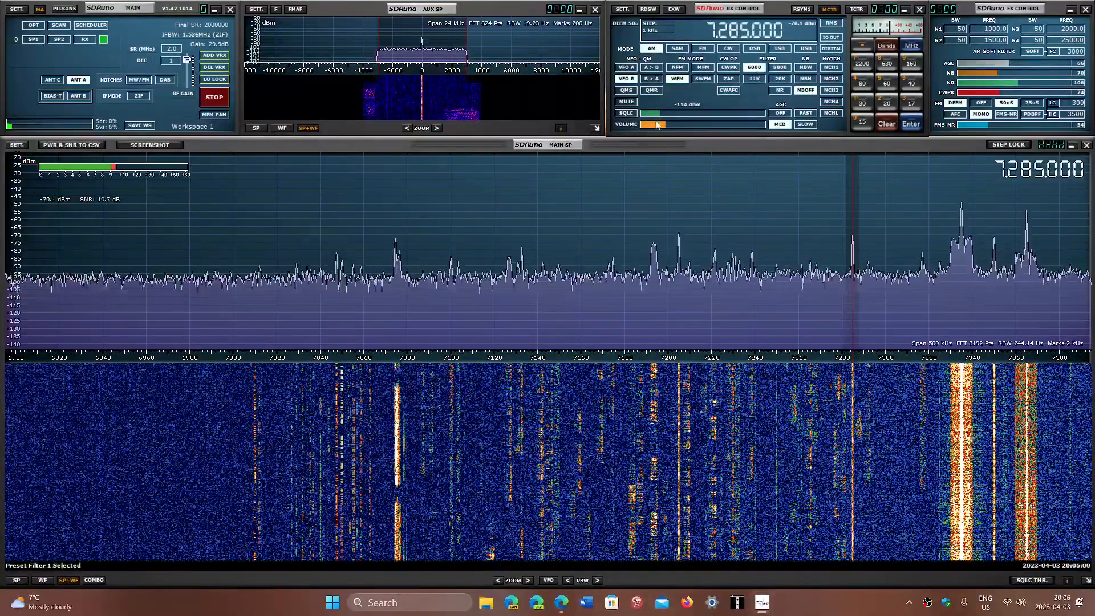
{"action": "left_click", "coordinate": [647, 124]}
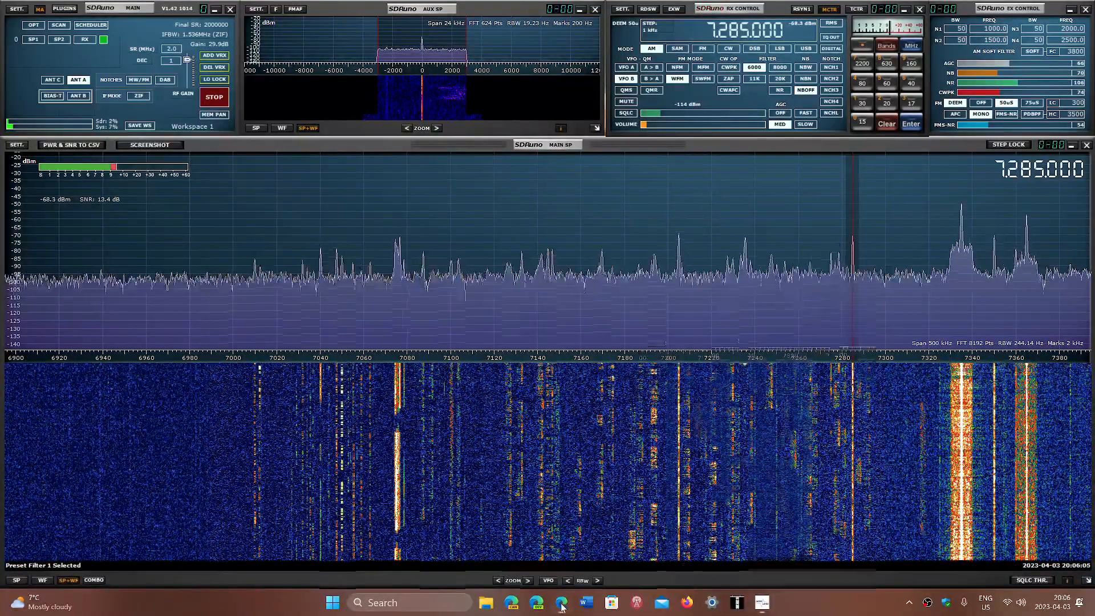
Switch to Edge, search the frequency-sorted schedule for 7285 and return to the EiBi start page.
{"action": "key", "text": "alt+Tab"}
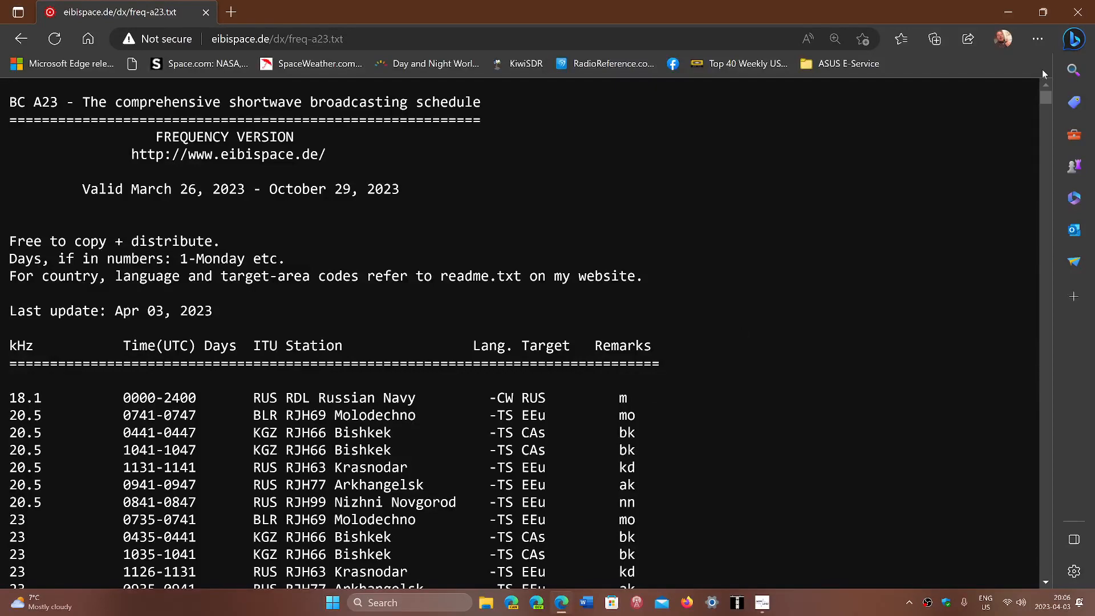
{"action": "mouse_move", "coordinate": [1046, 98]}
{"action": "left_mouse_down"}
{"action": "mouse_move", "coordinate": [1051, 191]}
{"action": "mouse_move", "coordinate": [1047, 100]}
{"action": "left_mouse_up"}
{"action": "key", "text": "ctrl+f"}
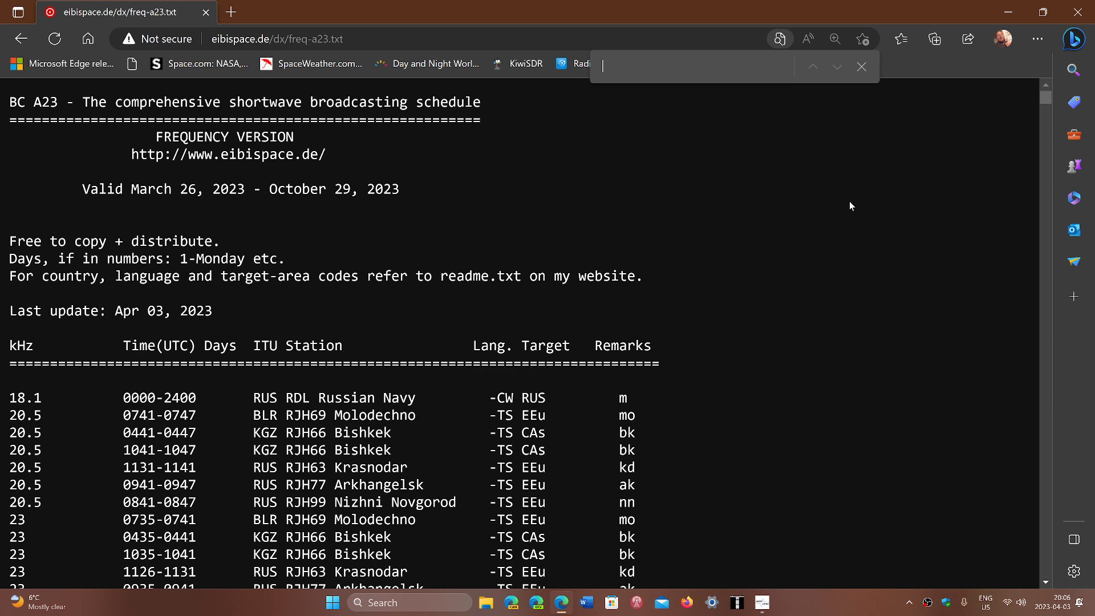
{"action": "type", "text": "72"}
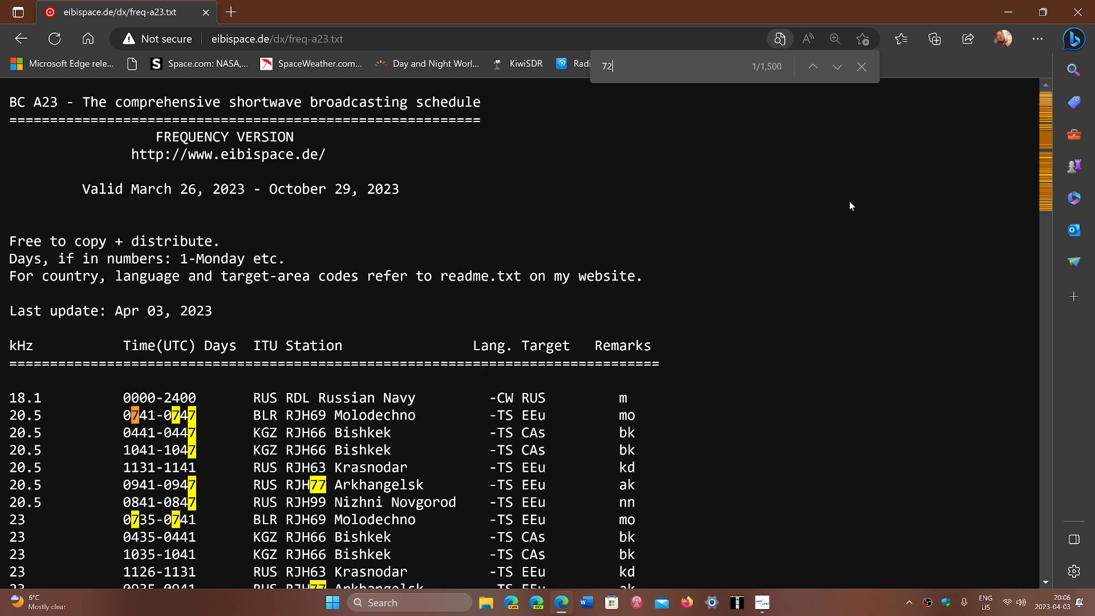
{"action": "type", "text": "85"}
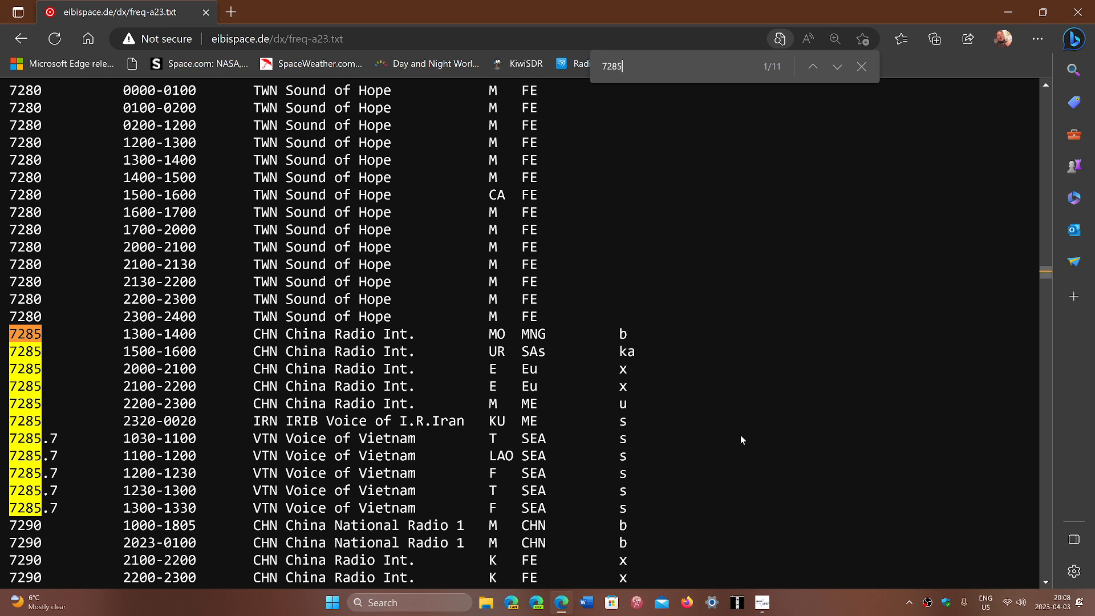
{"action": "left_click", "coordinate": [20, 38]}
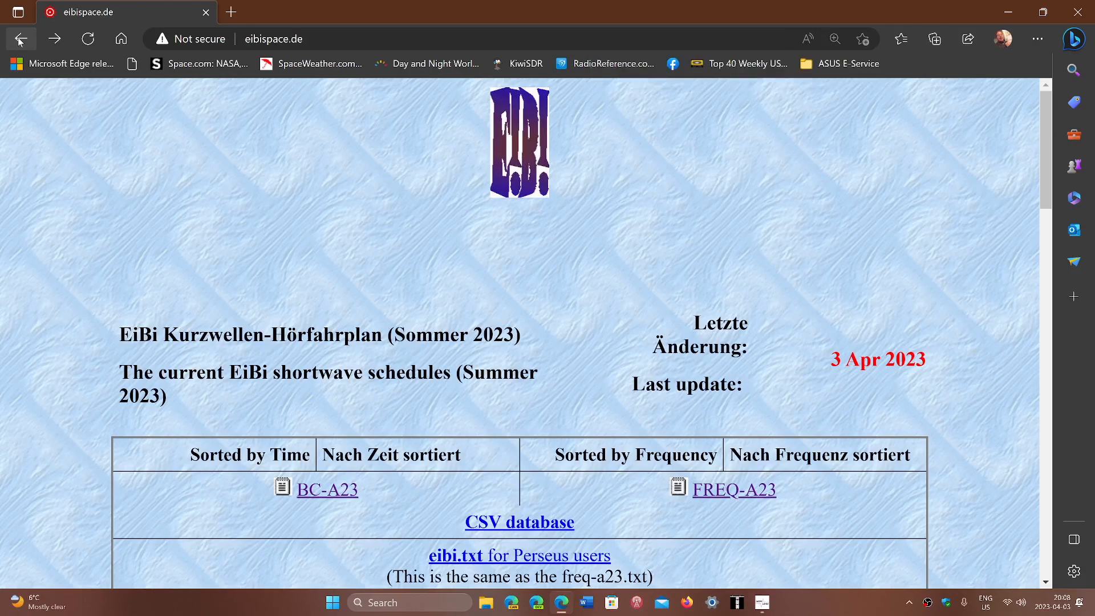